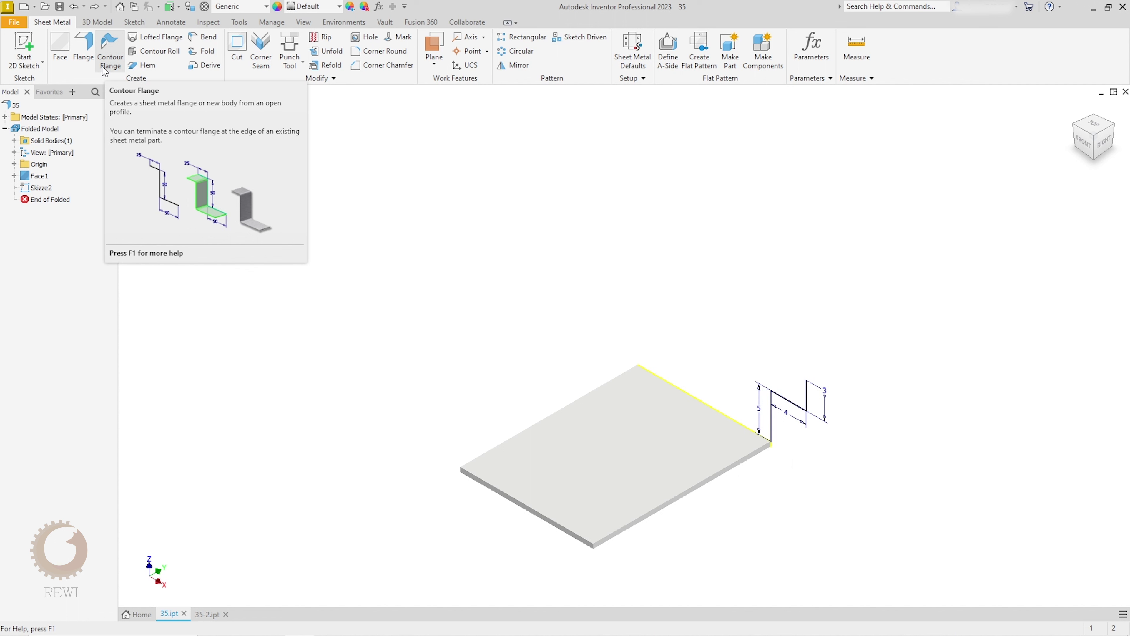
Preview a contour flange using the Z-shaped profile along the plate's full edge loop
left_click(107, 63)
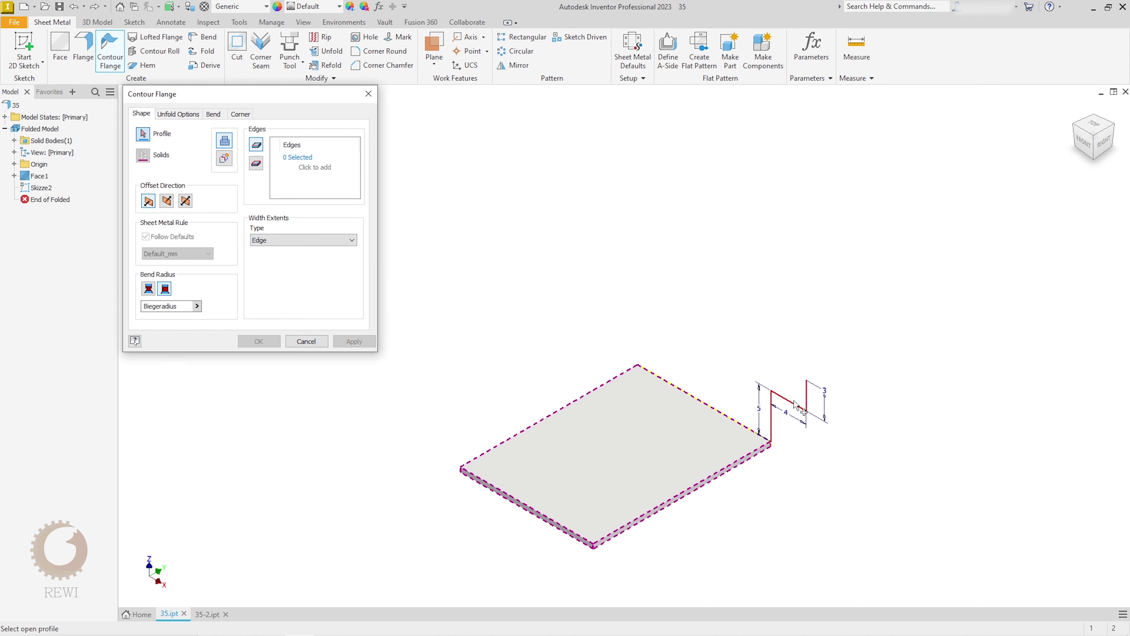
left_click(800, 407)
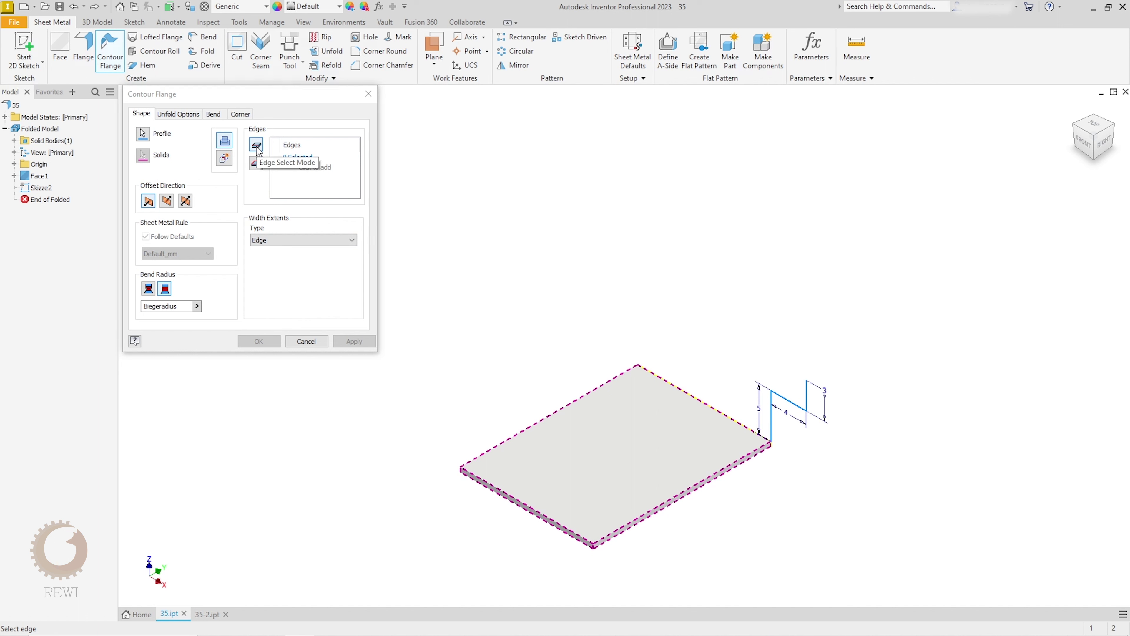
left_click(257, 164)
left_click(653, 515)
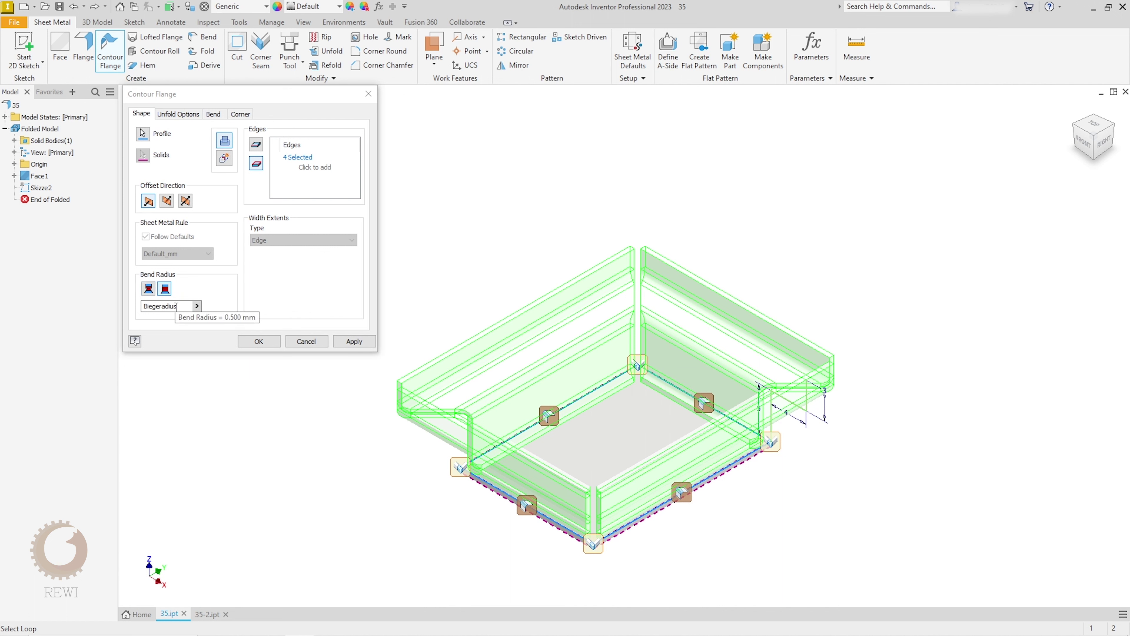
left_click_drag(180, 306, 147, 310)
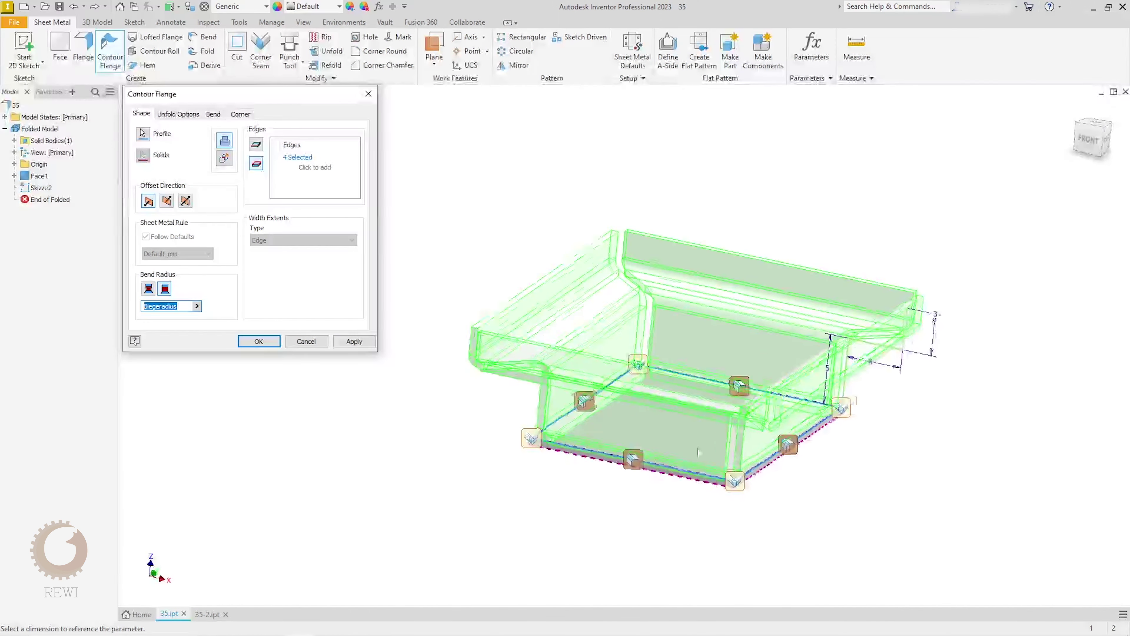
Orbit to inspect the perimeter flange preview, then cancel it
middle_click_drag(587, 385, 490, 387, "shift")
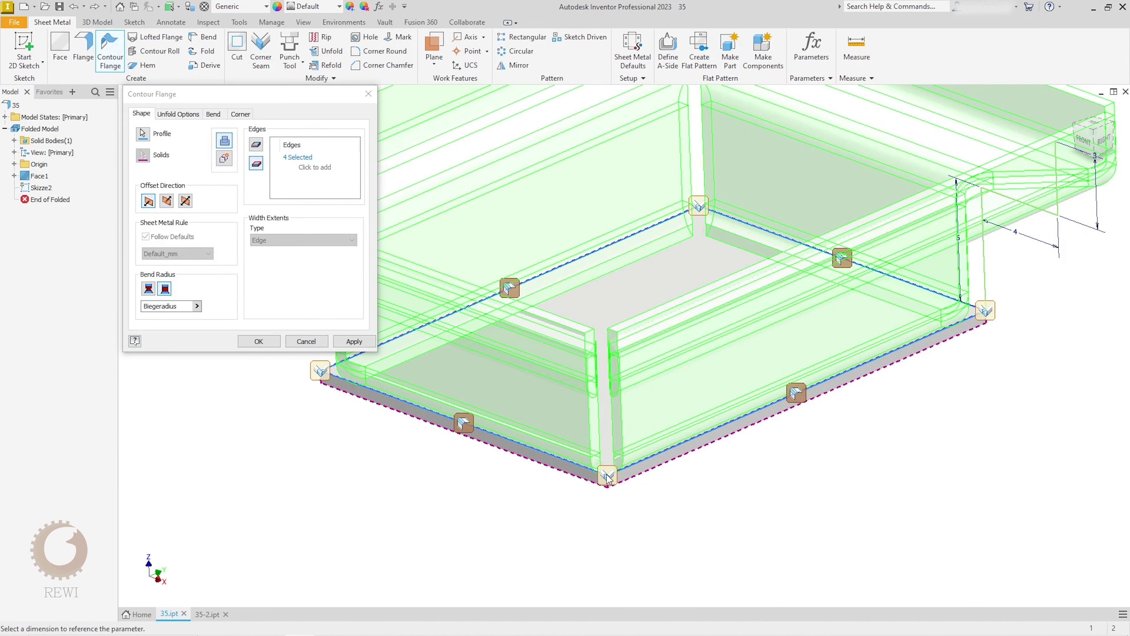
left_click(306, 341)
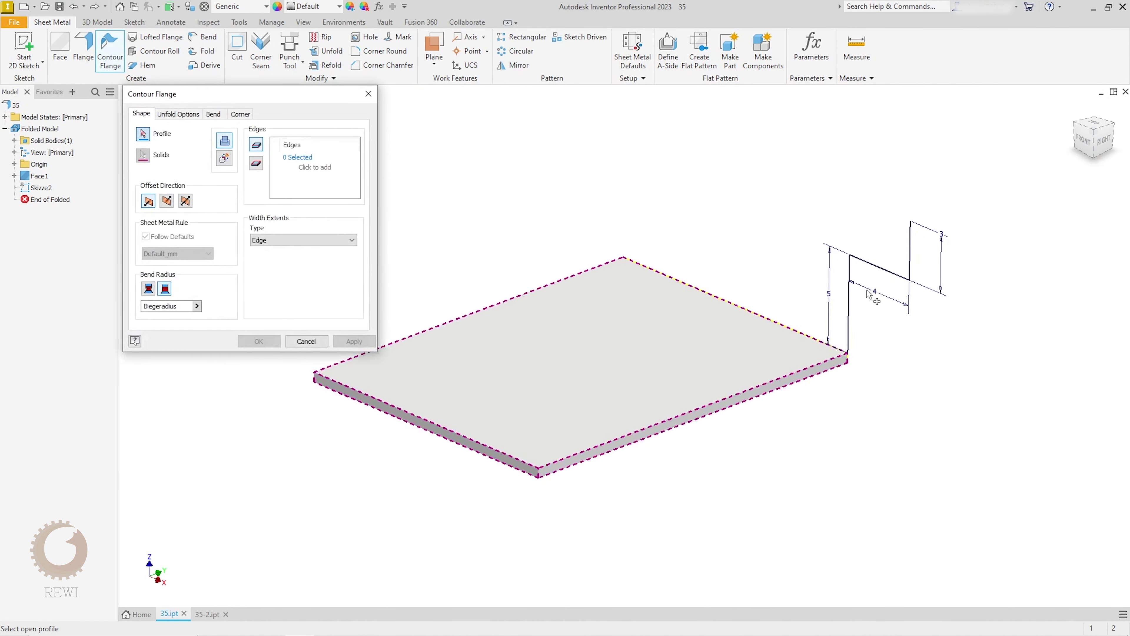
Reselect the Z profile and plate edges for the contour flange, then open the front corner's settings
left_click(870, 276)
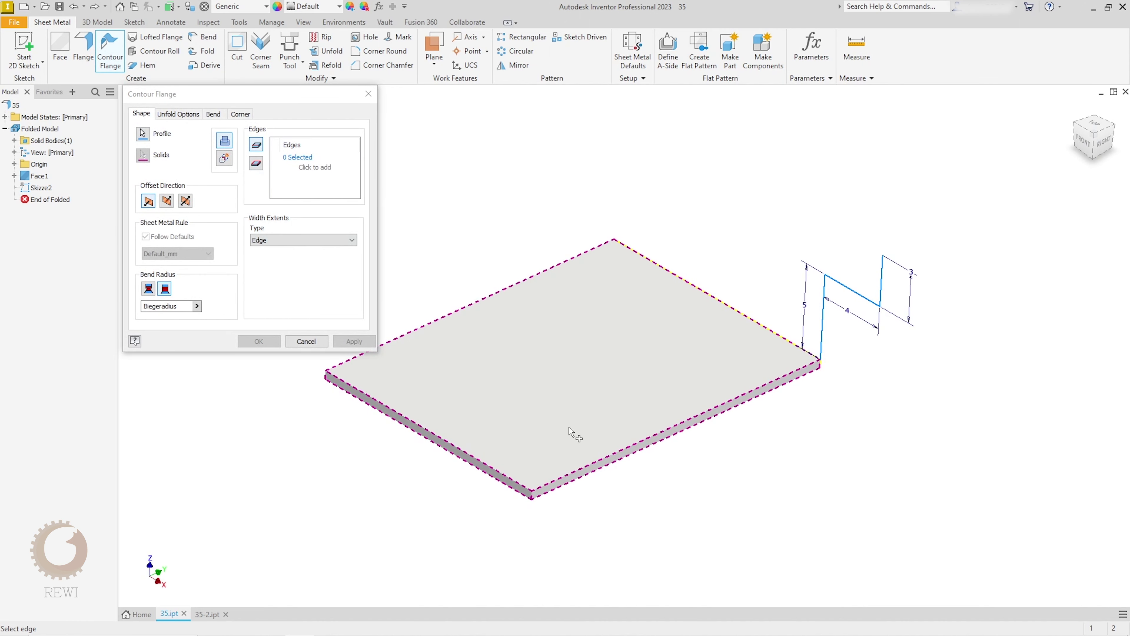
left_click(605, 461)
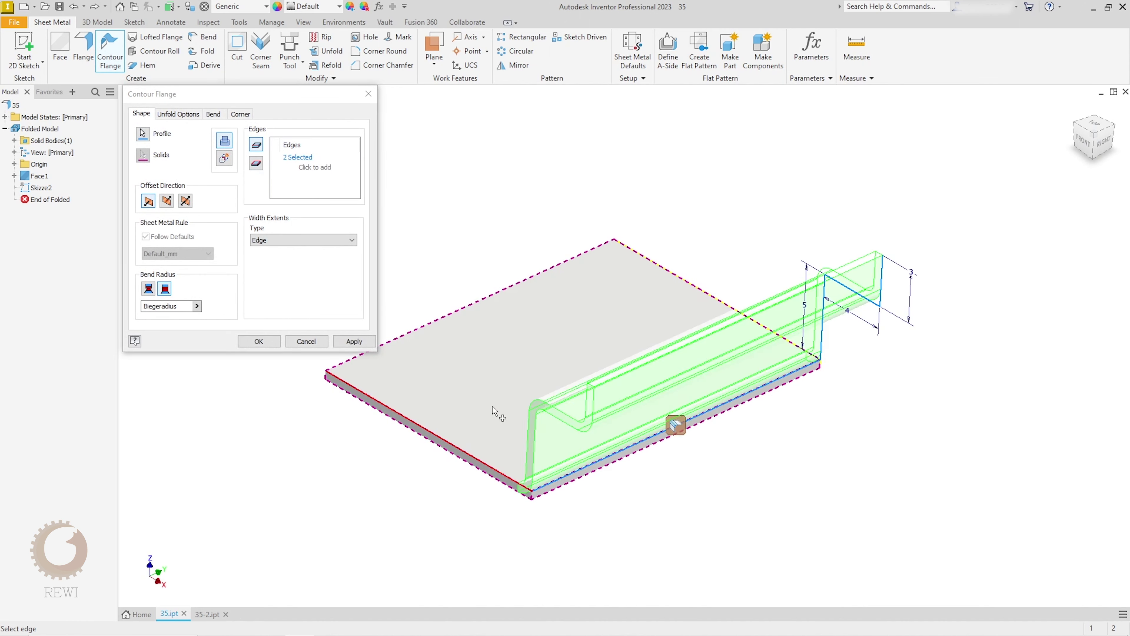
left_click(474, 310)
mouse_move(704, 439)
middle_mouse_down("shift")
mouse_move(587, 529)
mouse_move(613, 467)
mouse_move(514, 425)
mouse_move(462, 446)
mouse_move(504, 408)
mouse_move(780, 429)
mouse_move(822, 454)
mouse_move(671, 434)
middle_mouse_up("shift")
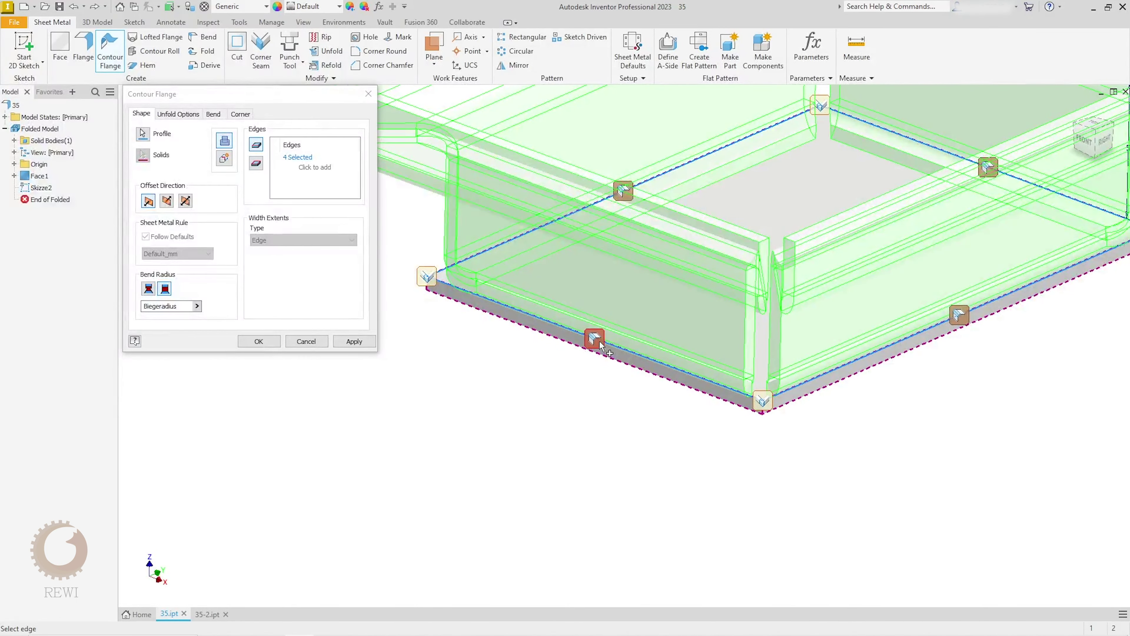
left_click(771, 405)
Give the front corner a custom gap type and a corner relief shape
left_click(133, 128)
left_click(159, 168)
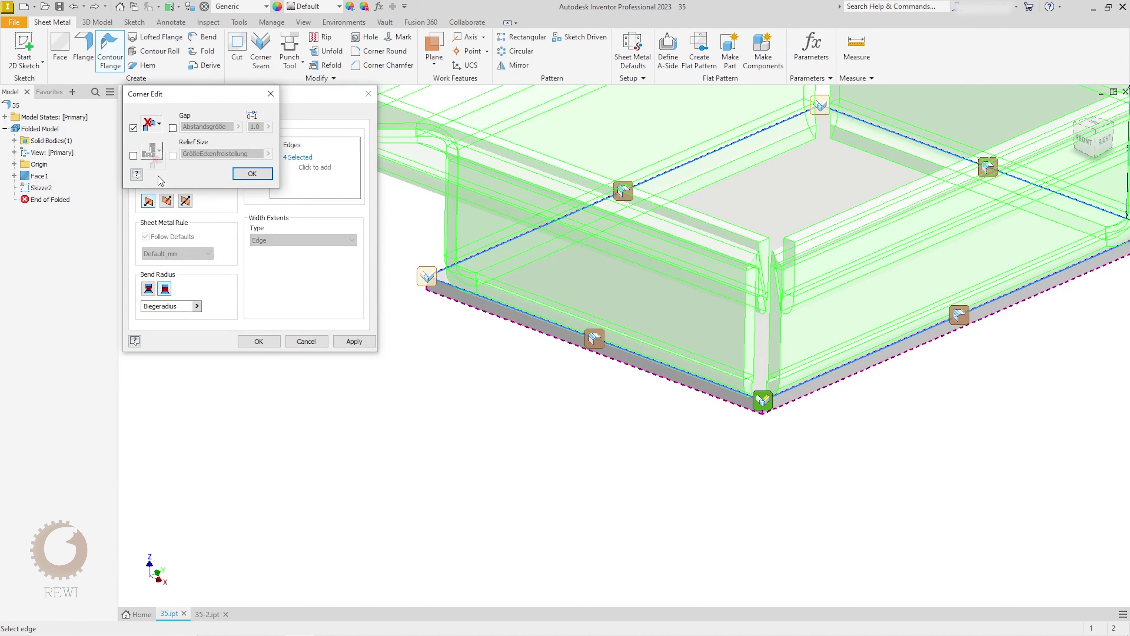
left_click(134, 156)
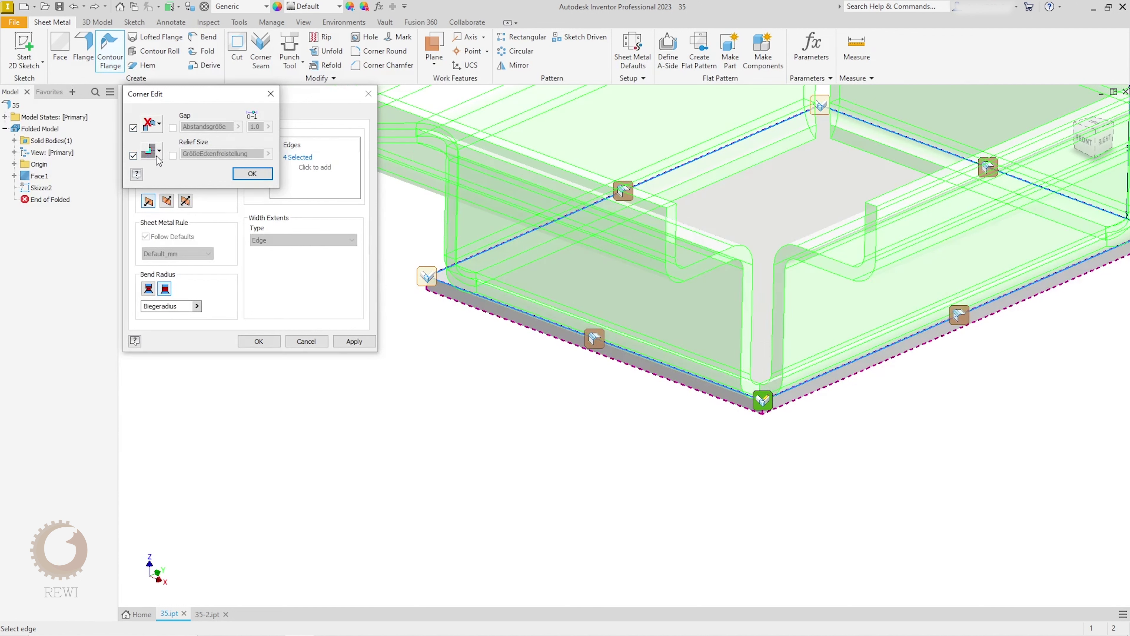
left_click(157, 190)
left_click(252, 173)
Set the left corner gap to 0,1 with corner relief, then create the contour flange
mouse_move(567, 353)
middle_mouse_down("shift")
mouse_move(612, 359)
mouse_move(569, 314)
middle_mouse_up("shift")
left_click(565, 311)
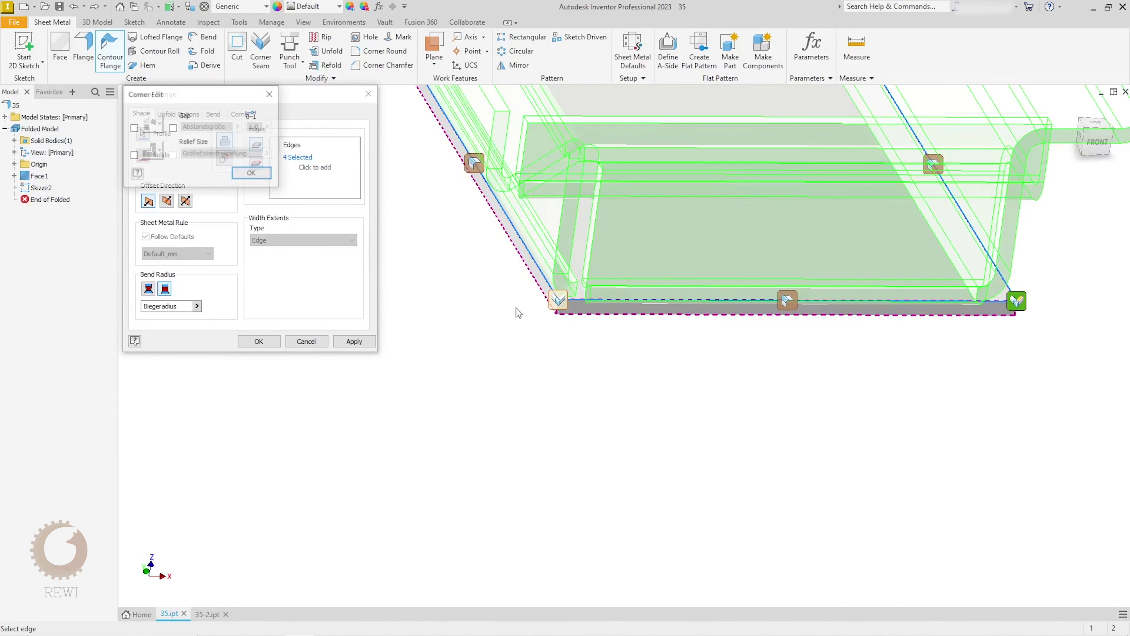
left_click(133, 128)
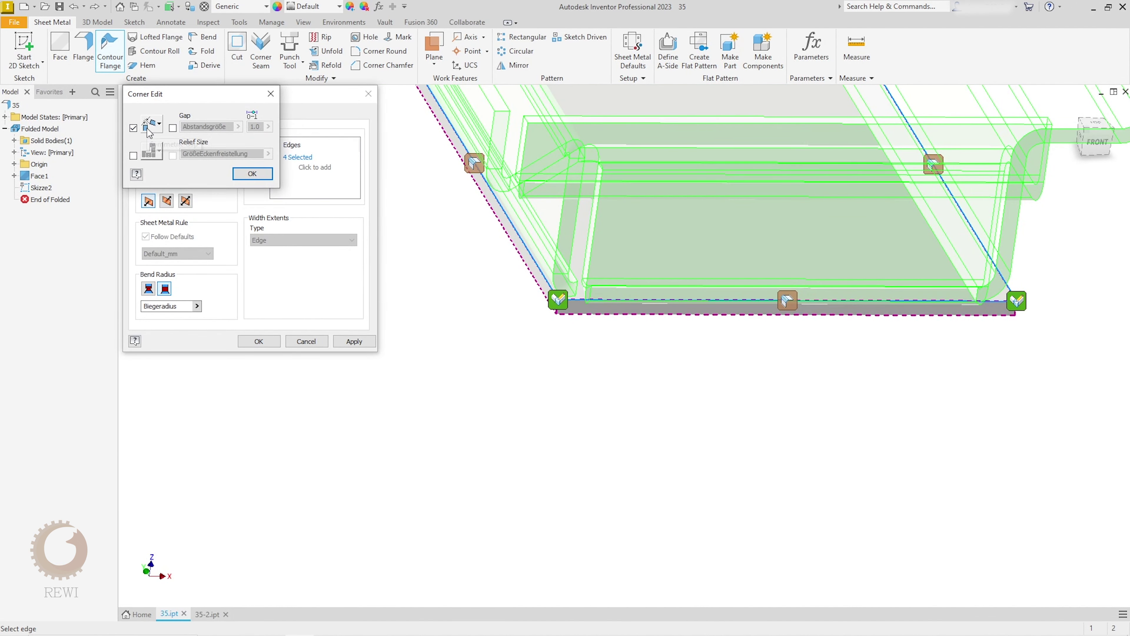
left_click(173, 128)
double_click(198, 127)
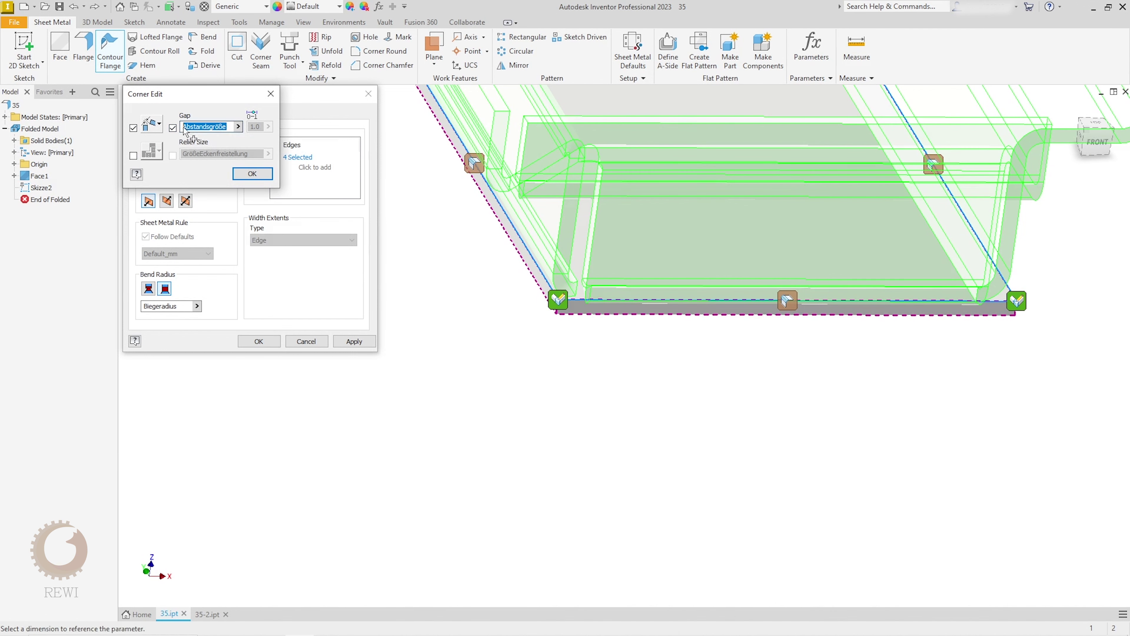
type("0,1")
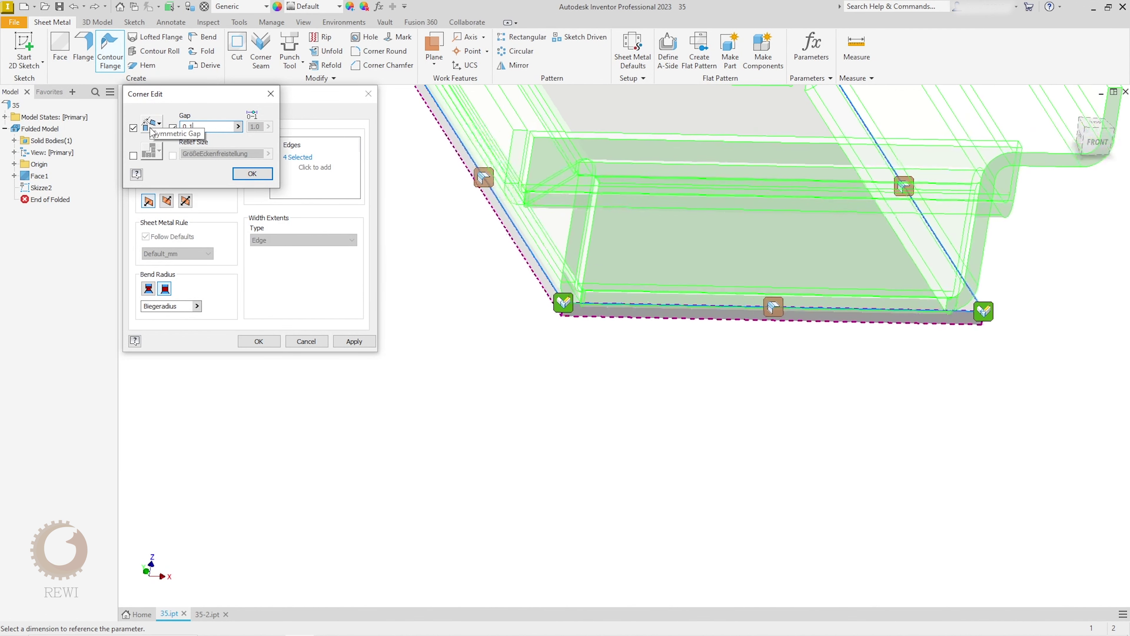
left_click(133, 155)
left_click(156, 150)
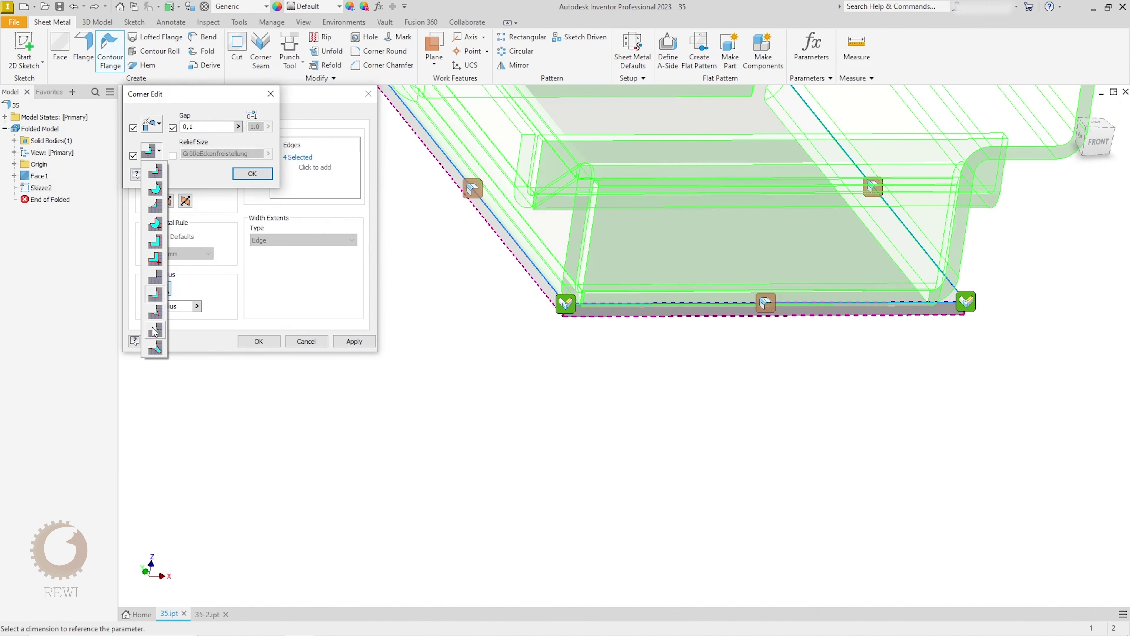
left_click(155, 277)
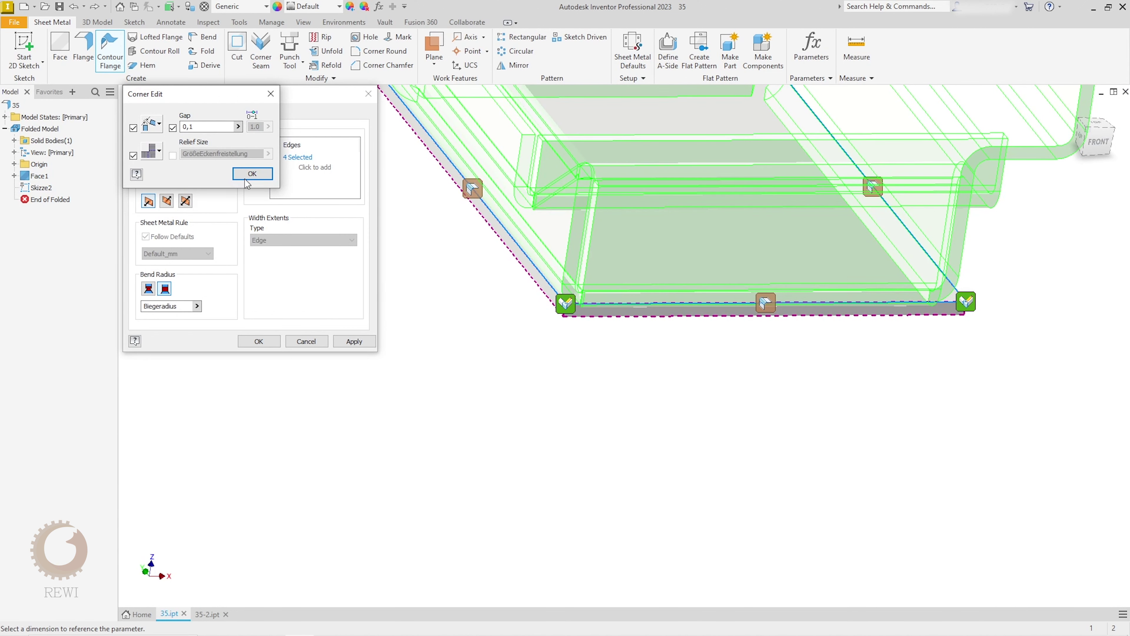
left_click(252, 174)
left_click(354, 341)
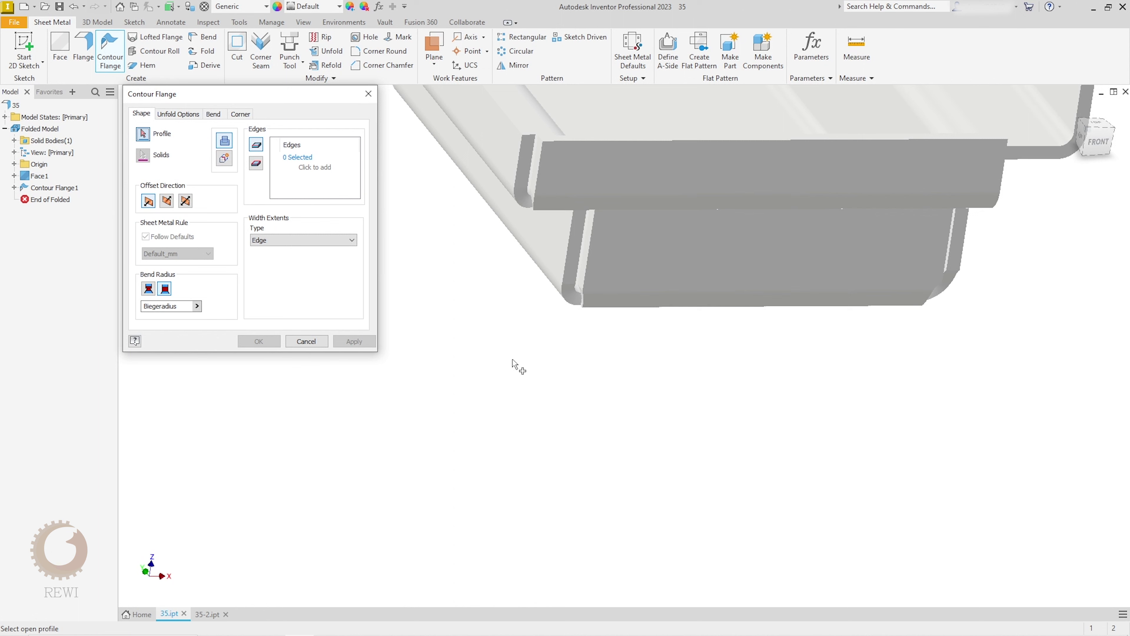
Inspect the flange corner and review the dialog's unfold, bend relief and corner settings
mouse_move(496, 347)
middle_mouse_down("shift")
mouse_move(883, 266)
mouse_move(926, 376)
mouse_move(883, 292)
mouse_move(822, 355)
mouse_move(631, 354)
mouse_move(650, 321)
mouse_move(679, 352)
mouse_move(669, 380)
middle_mouse_up("shift")
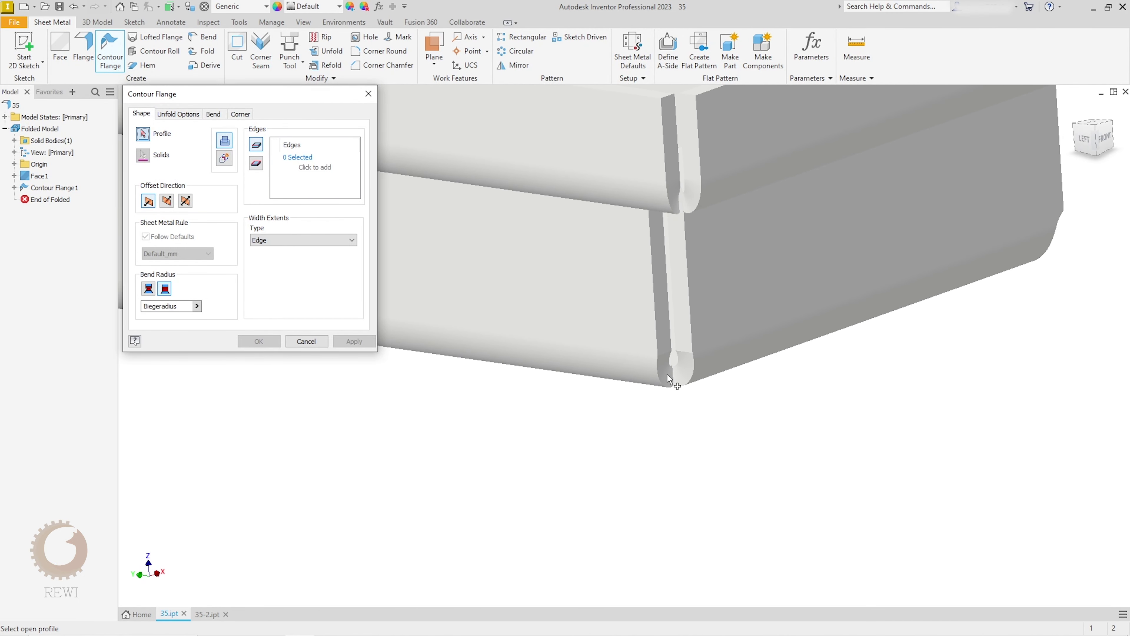
mouse_move(665, 372)
middle_mouse_down("shift")
mouse_move(328, 373)
mouse_move(265, 239)
middle_mouse_up("shift")
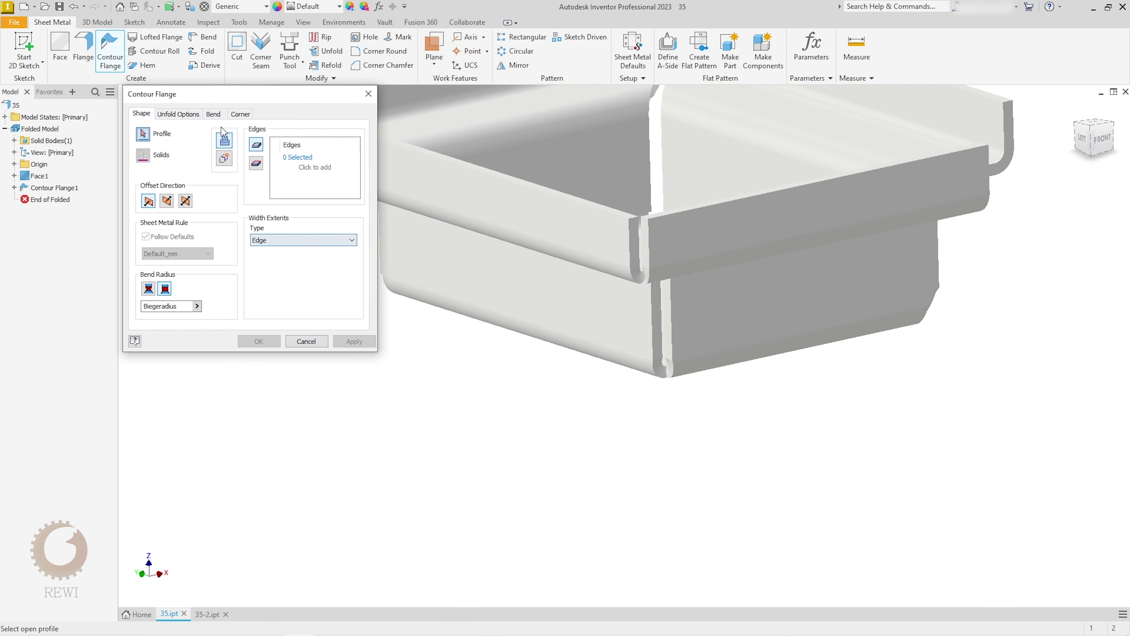
left_click(178, 114)
left_click(213, 114)
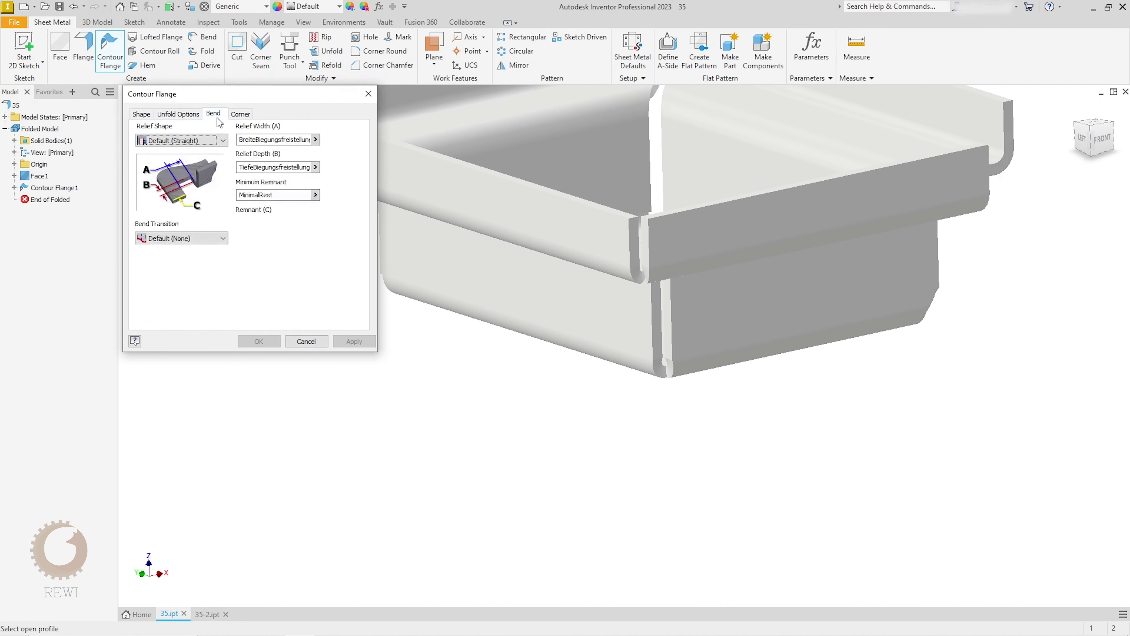
left_click(241, 114)
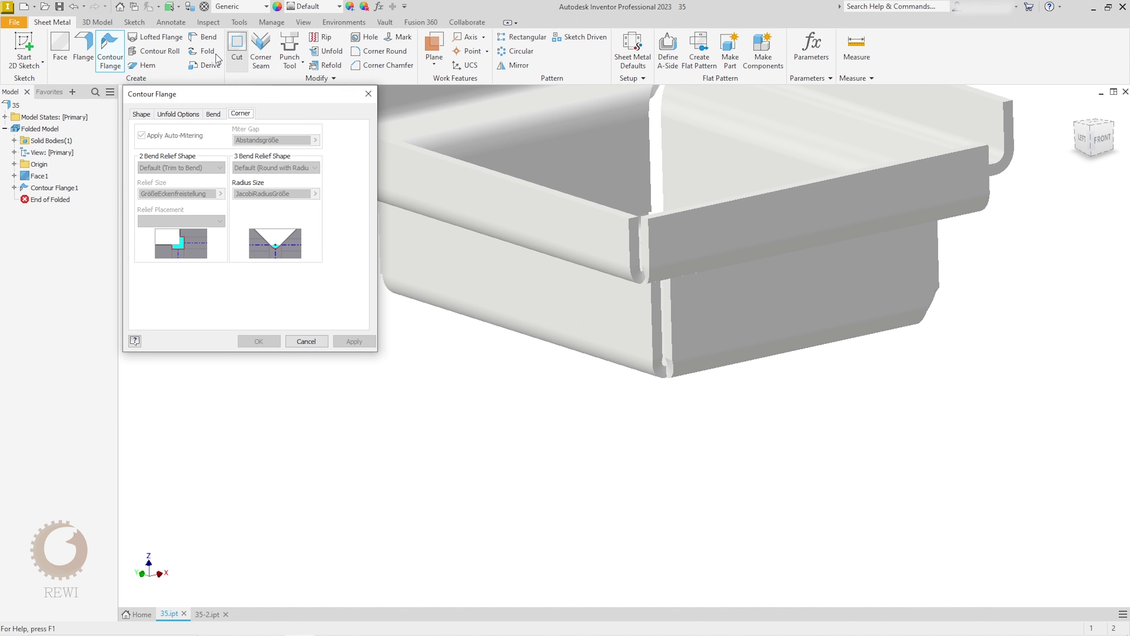
left_click(168, 115)
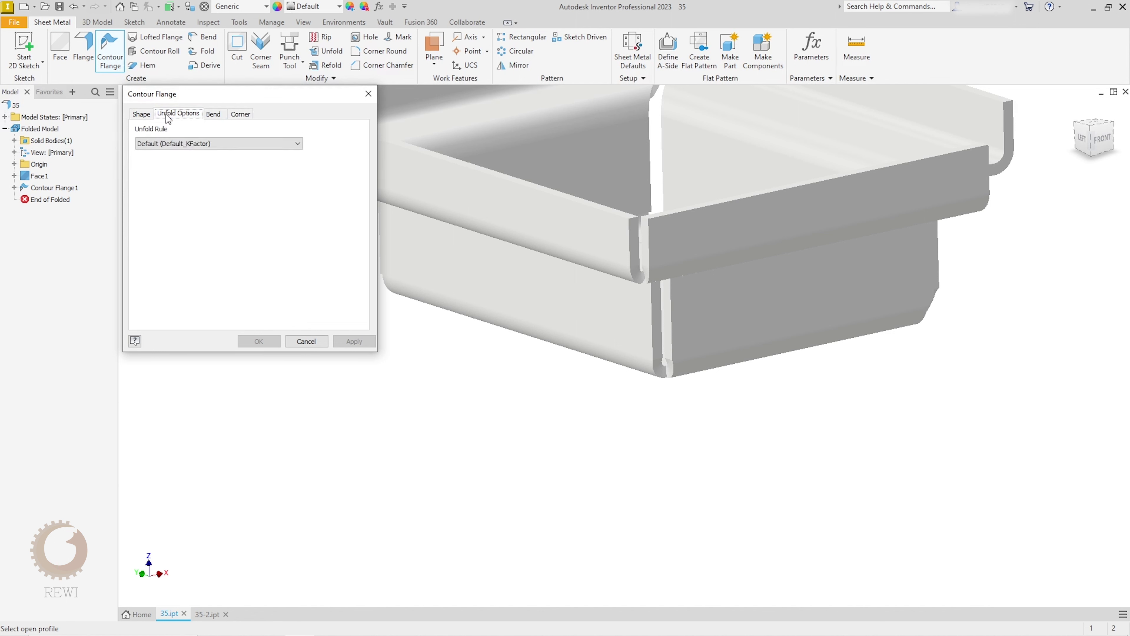
left_click(139, 115)
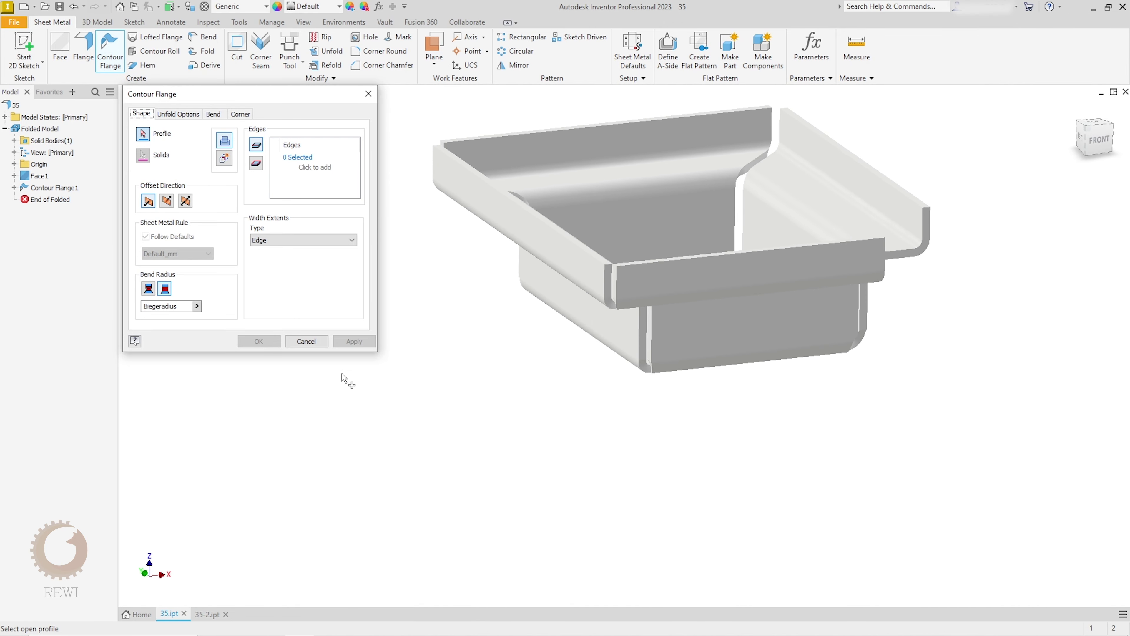
Cancel the Contour Flange dialog, orbit the finished tray, and switch to part 35-2
left_click(307, 341)
mouse_move(611, 412)
middle_mouse_down("shift")
mouse_move(250, 512)
mouse_move(777, 317)
mouse_move(637, 339)
middle_mouse_up("shift")
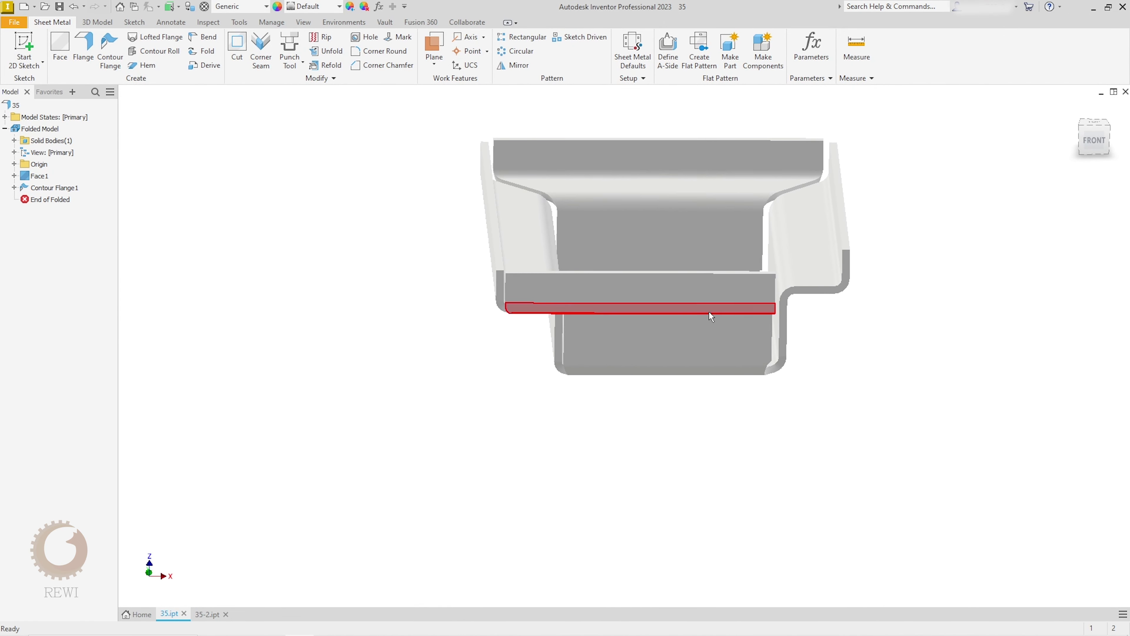
mouse_move(260, 498)
middle_mouse_down("shift")
mouse_move(900, 328)
mouse_move(366, 601)
middle_mouse_up("shift")
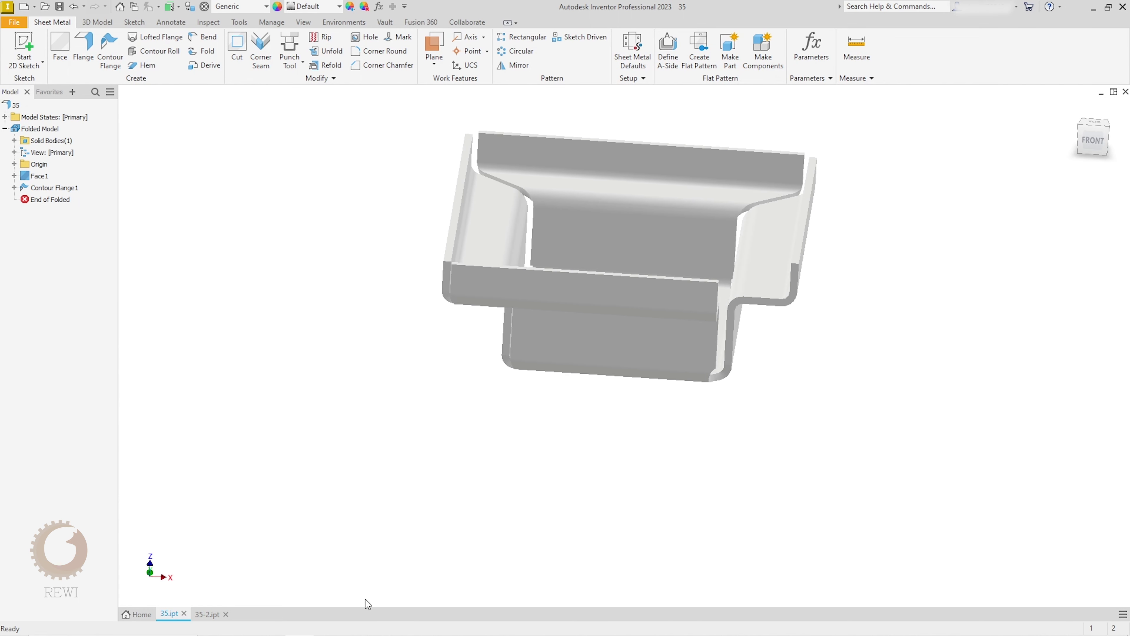
left_click(213, 614)
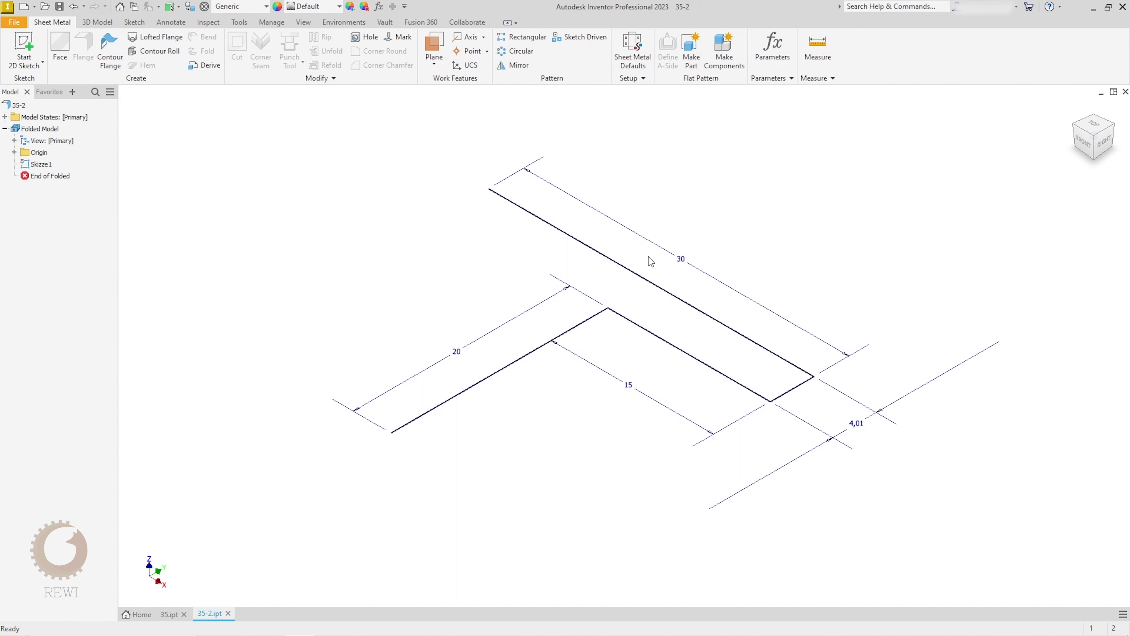
Build a contour flange from the sketched Z profile with Distance A set to 100
left_click(109, 50)
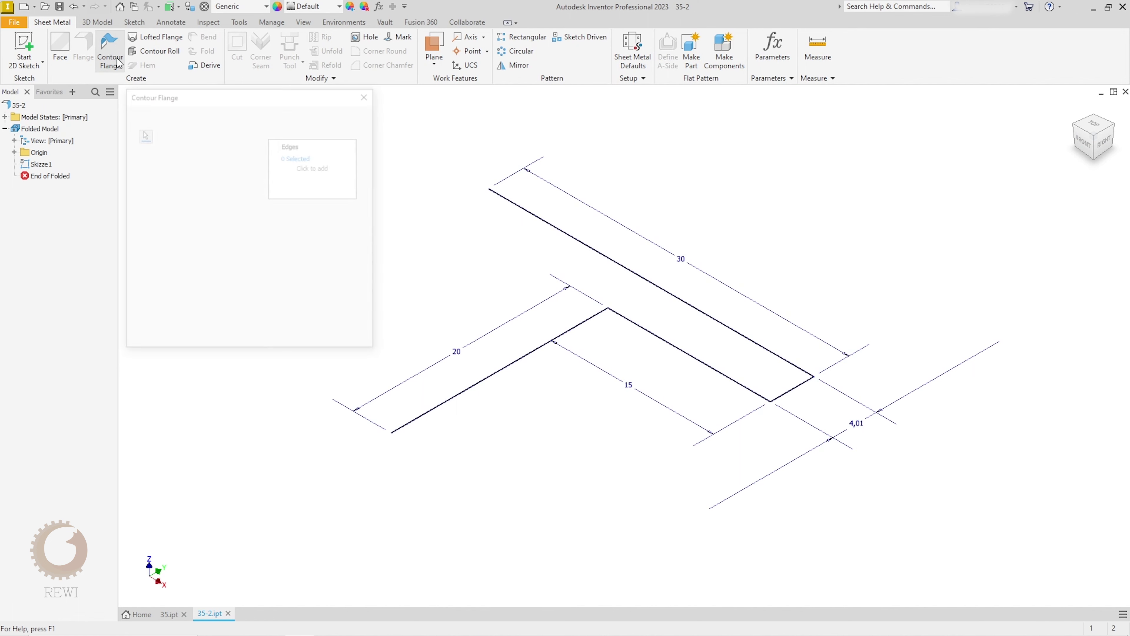
key("F6")
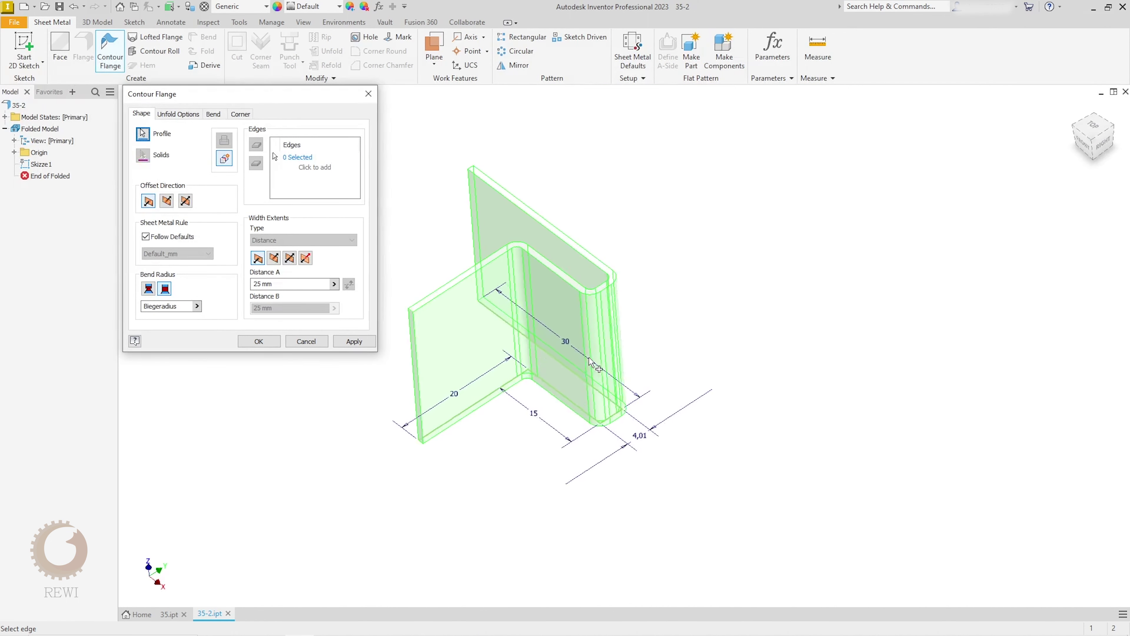
middle_click_drag(516, 319, 456, 330, "shift")
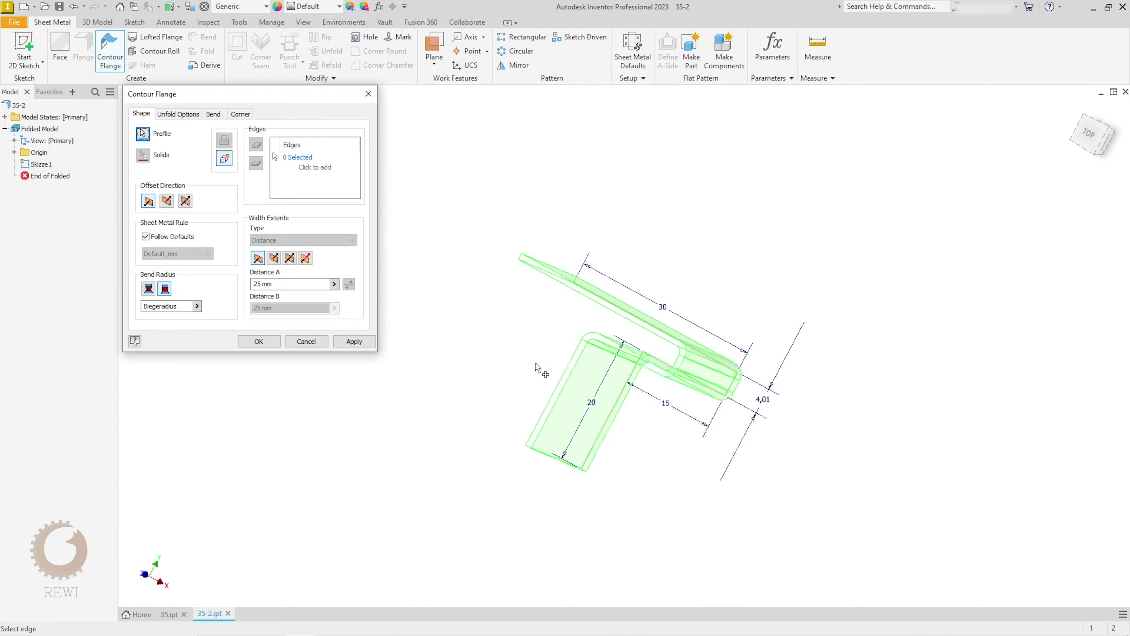
left_click(162, 290)
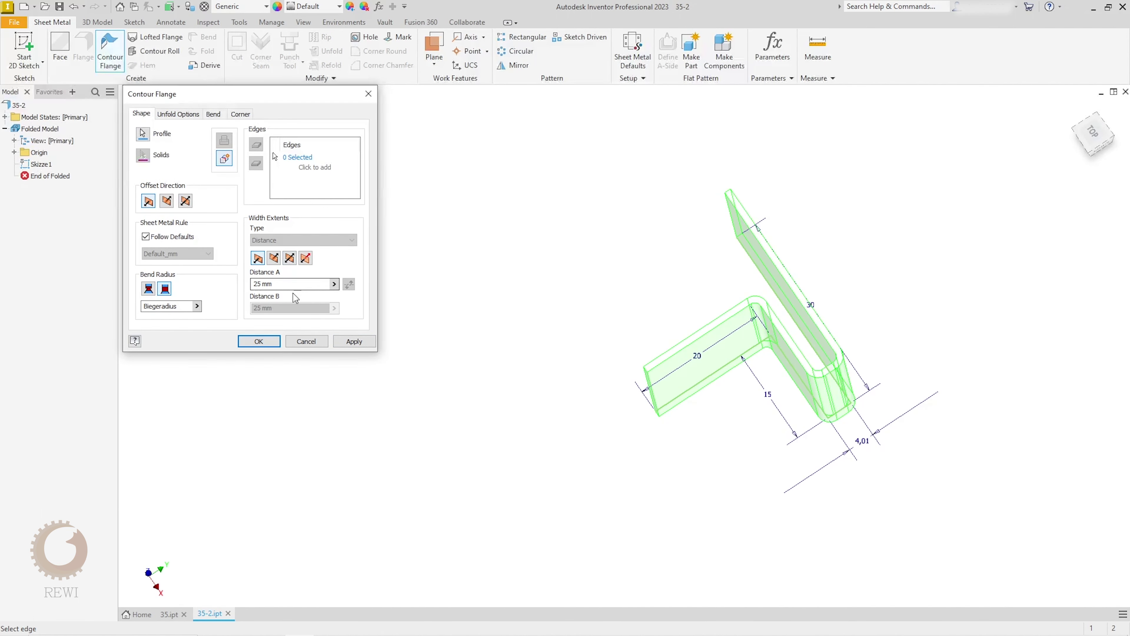
left_click(281, 284)
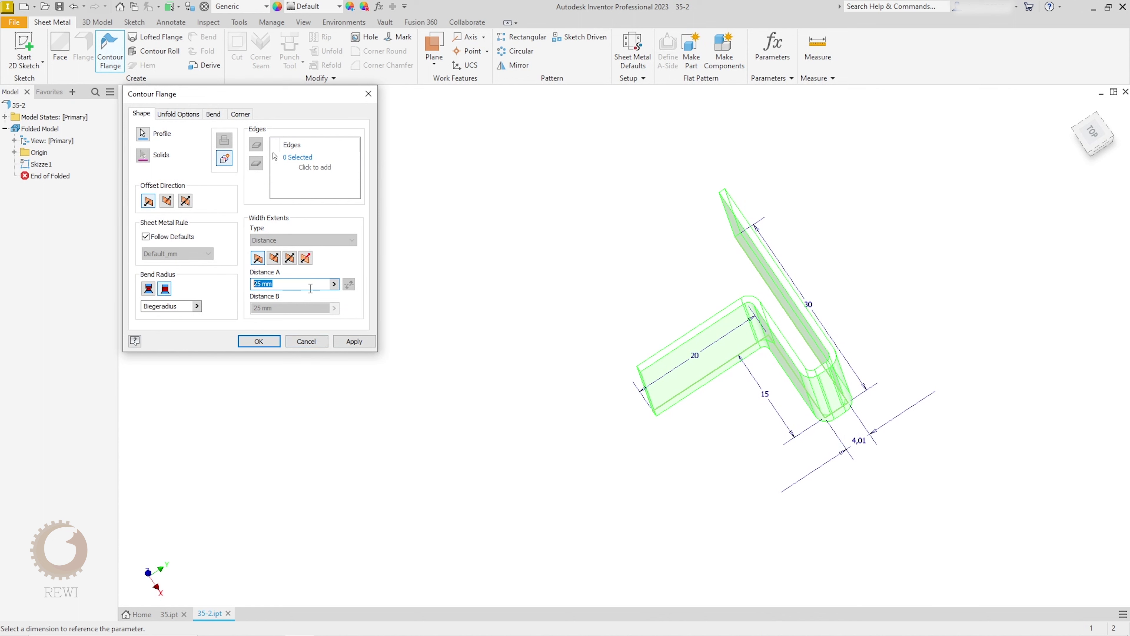
type("100")
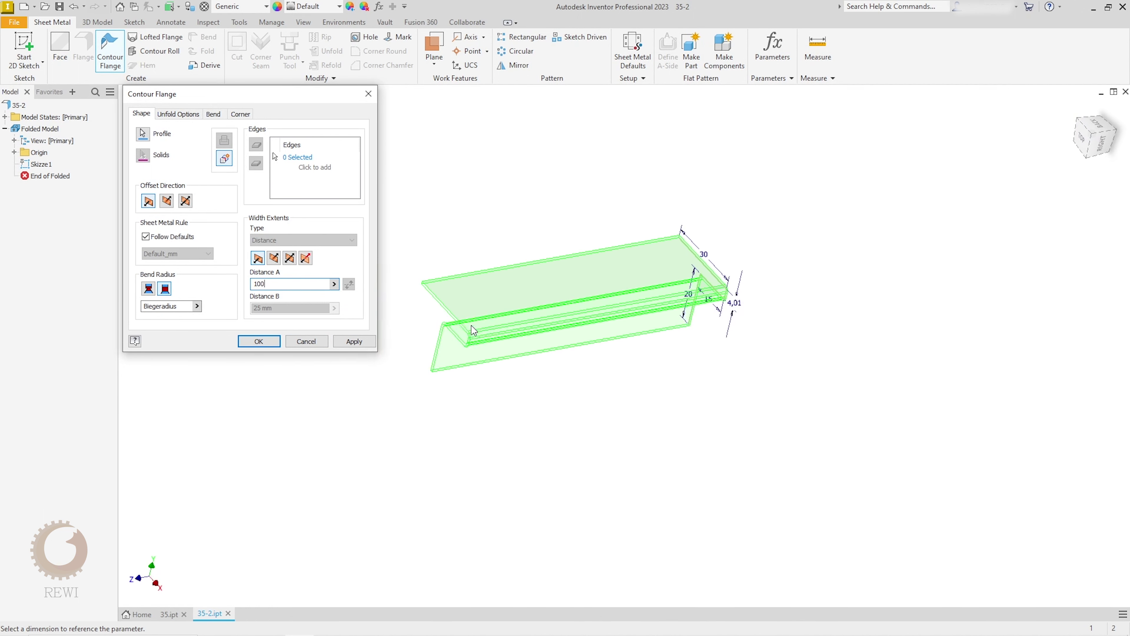
left_click(273, 346)
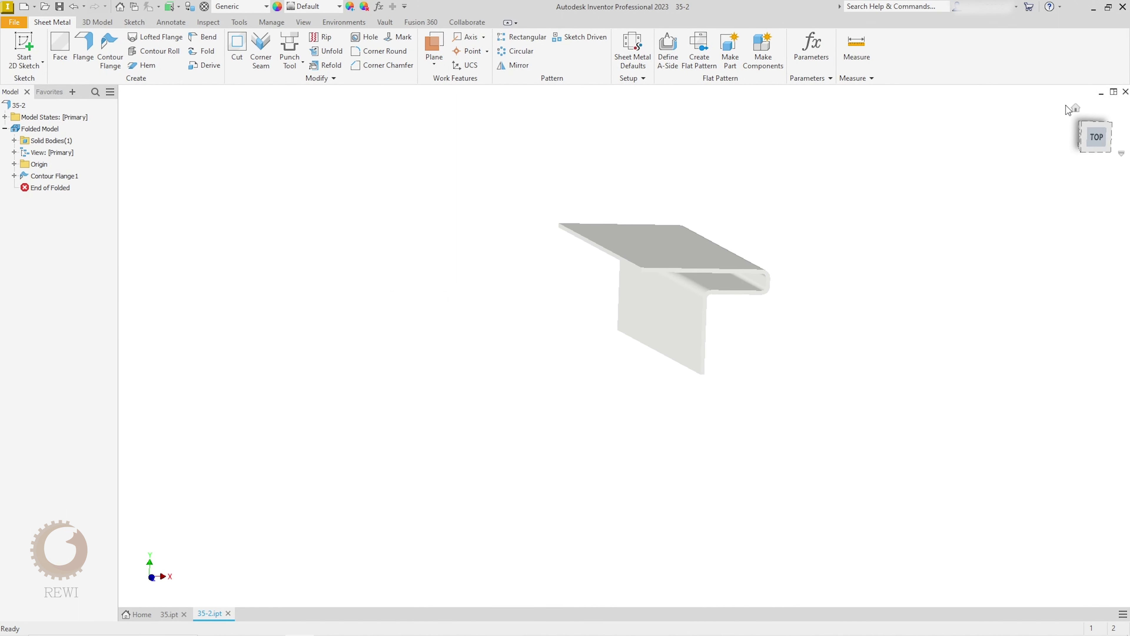
left_click(1079, 109)
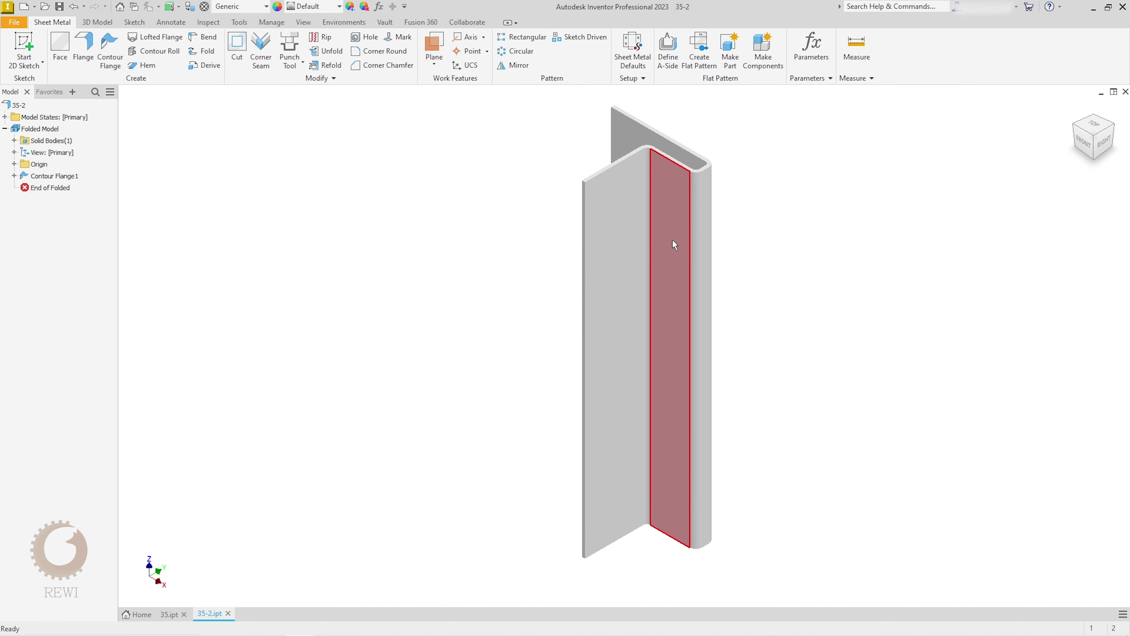